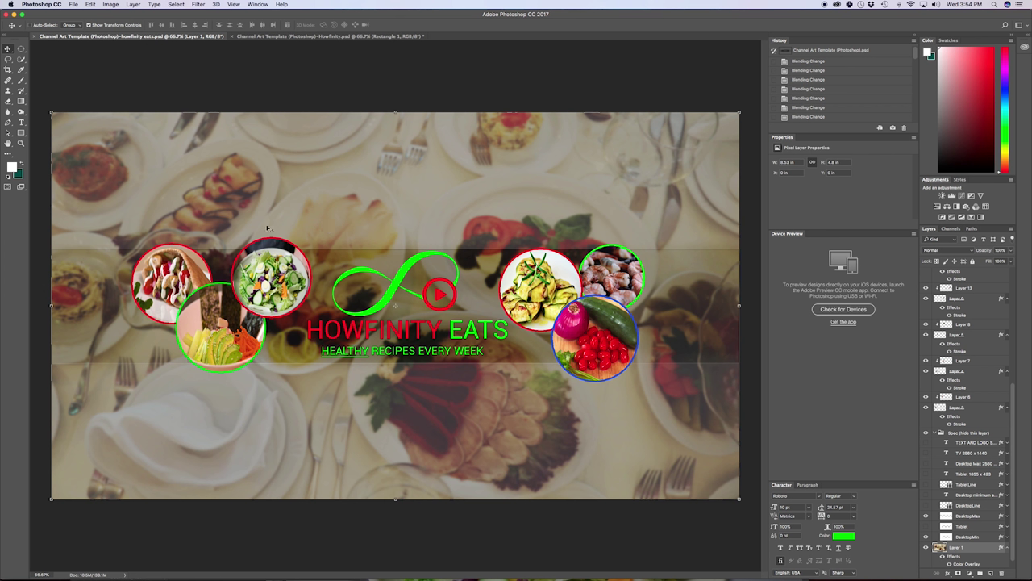
Bring the Channel Art Template (Photoshop)–Howfinity.psd document to the front.
{"action": "left_click", "coordinate": [289, 36]}
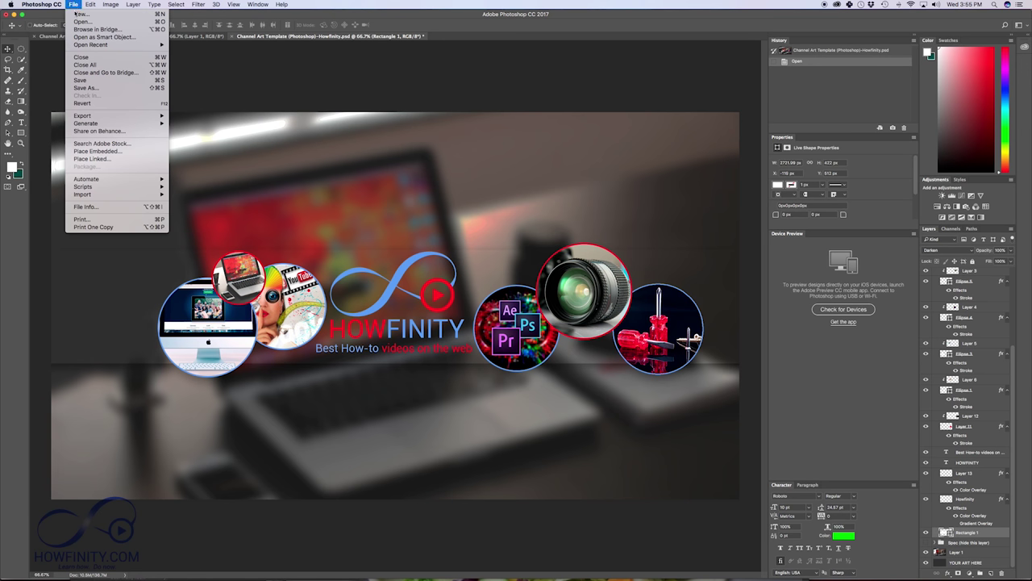
Create a new 2560 × 1440 px document with Transparent background contents.
{"action": "left_click", "coordinate": [79, 14]}
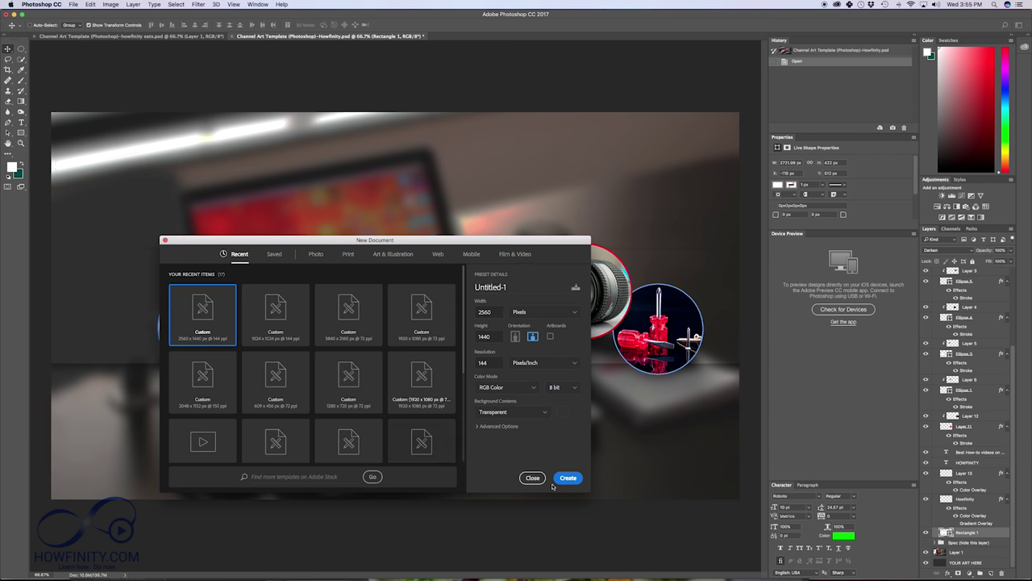
{"action": "left_click", "coordinate": [565, 480]}
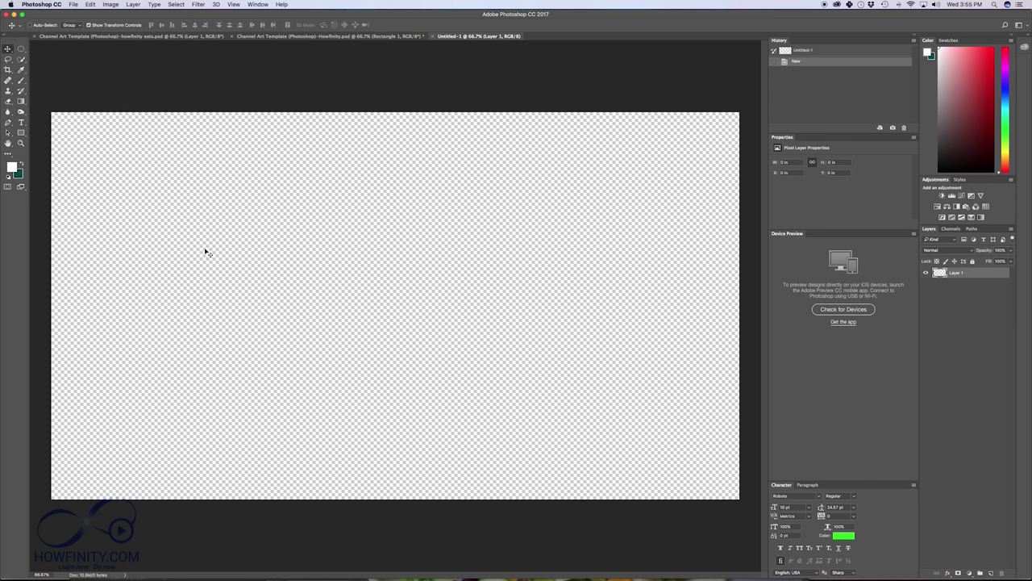
Draw a large white hanging-banner custom shape across the canvas centre.
{"action": "left_click", "coordinate": [21, 133]}
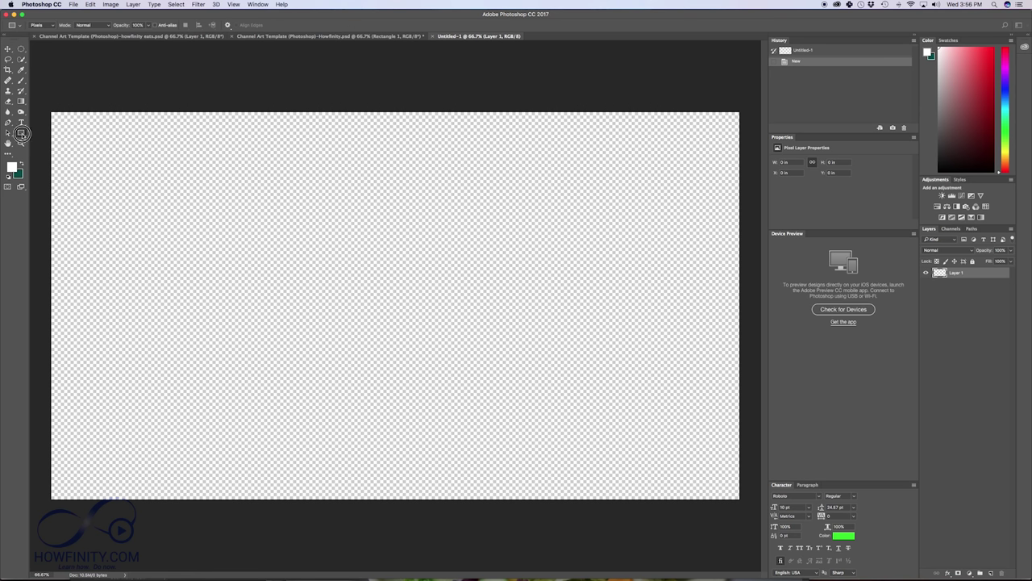
{"action": "left_click_drag", "start_coordinate": [21, 133], "coordinate": [47, 171]}
{"action": "left_click", "coordinate": [263, 26]}
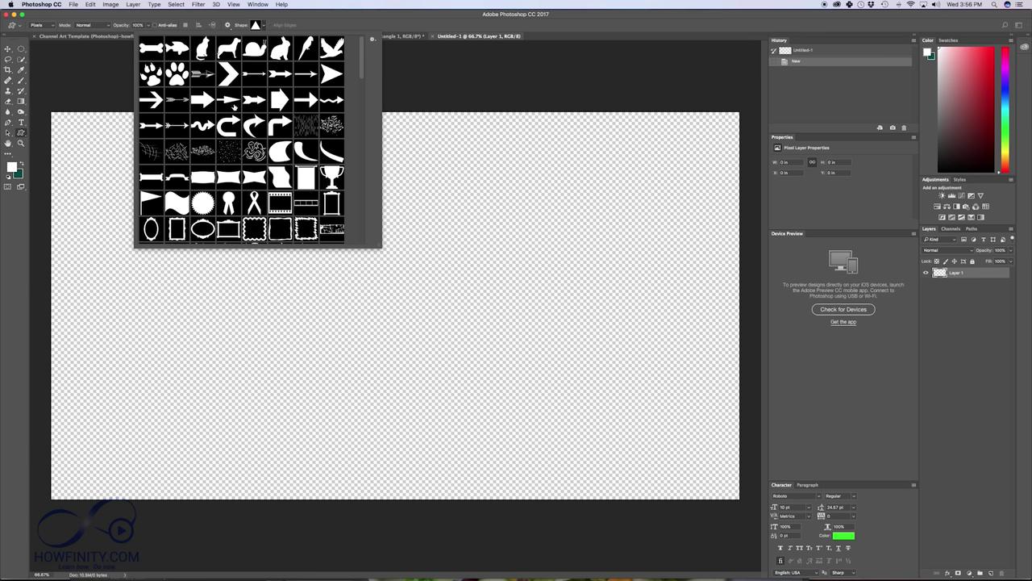
{"action": "left_click", "coordinate": [305, 183]}
{"action": "left_click", "coordinate": [305, 182]}
{"action": "left_click_drag", "start_coordinate": [242, 192], "coordinate": [538, 428]}
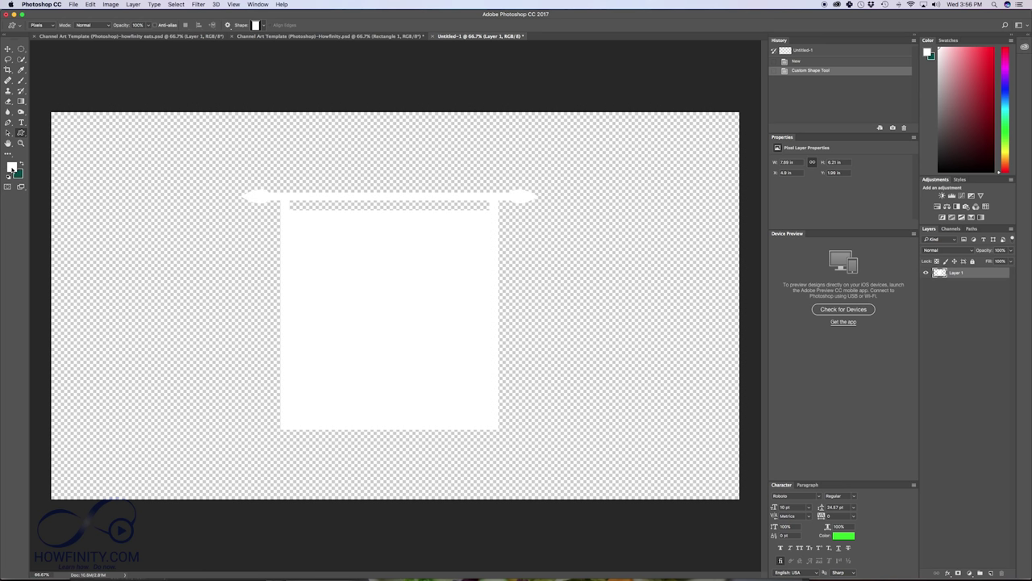
Set the foreground colour to red, undo a stray red banner, and reselect the banner layer.
{"action": "left_click", "coordinate": [12, 168]}
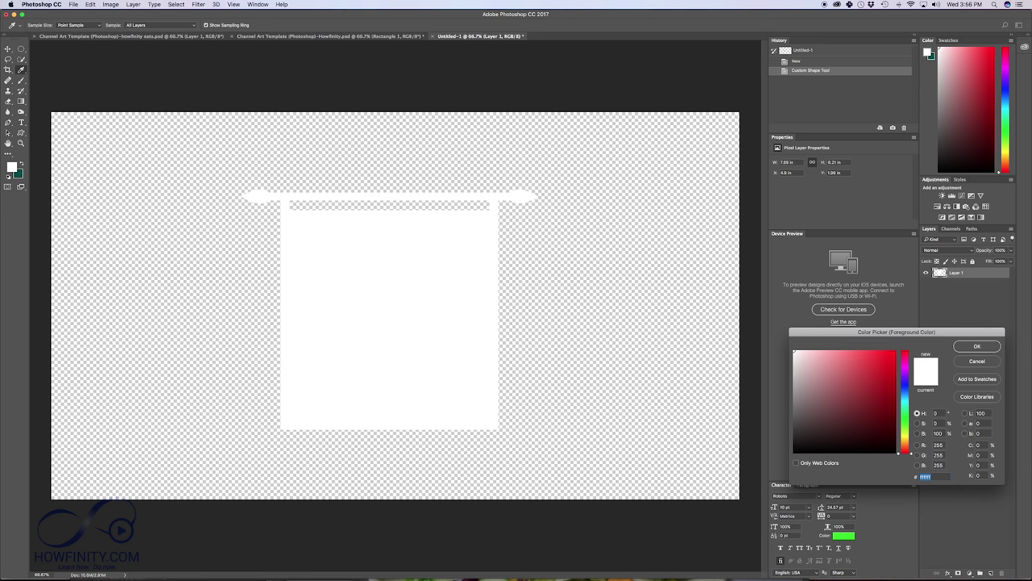
{"action": "left_click", "coordinate": [895, 351]}
{"action": "left_click", "coordinate": [977, 346]}
{"action": "left_click_drag", "start_coordinate": [574, 231], "coordinate": [630, 349]}
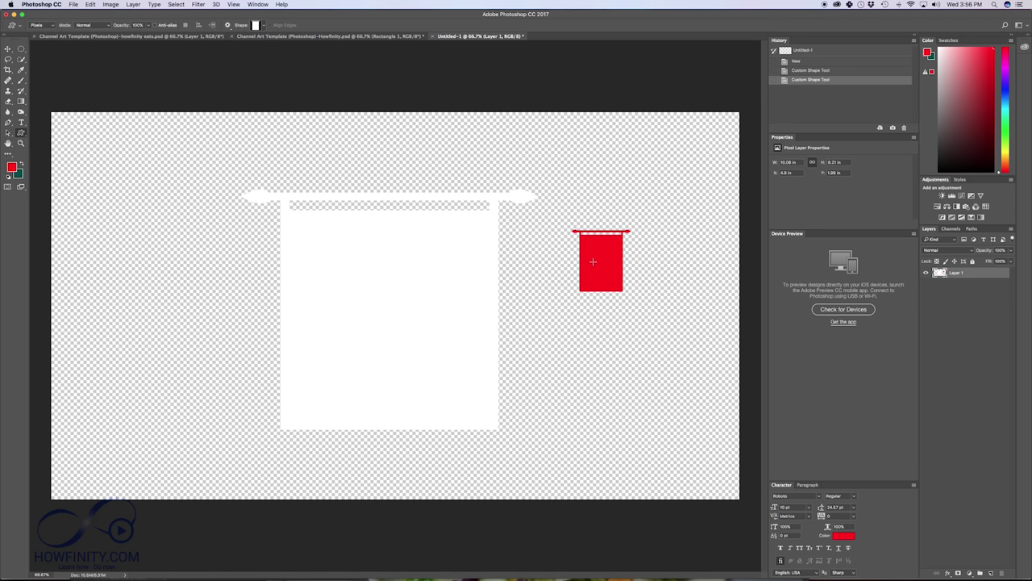
{"action": "key", "text": "super+z"}
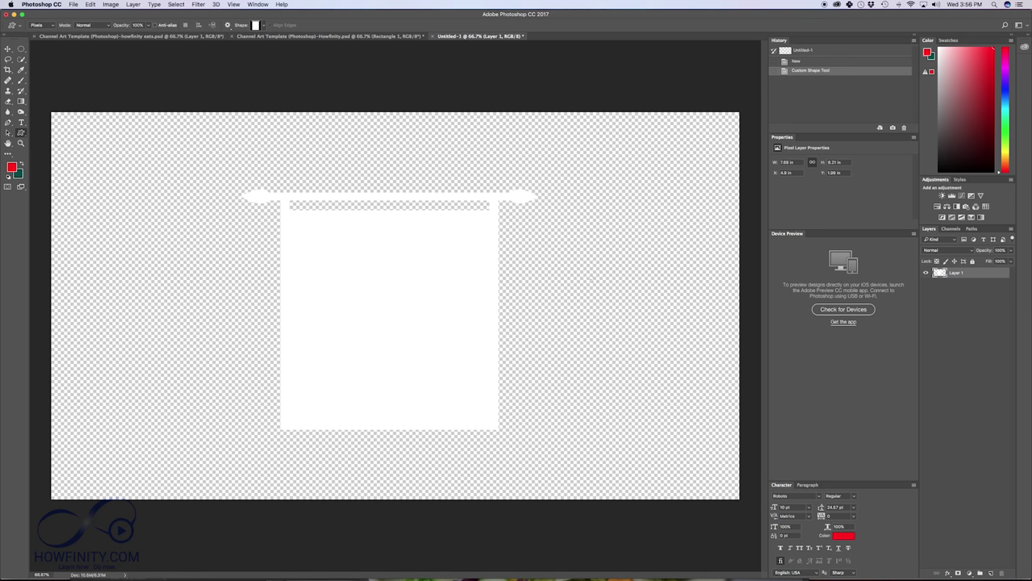
{"action": "left_click", "coordinate": [973, 292]}
{"action": "left_click", "coordinate": [974, 275]}
From Finder, open 'Screen Shot 2017-07-12 at 2.43.05 PM' (the pita sandwich) in Photoshop.
{"action": "key", "text": "super+Tab"}
{"action": "key", "text": "super+Tab"}
{"action": "key", "text": "super+Tab"}
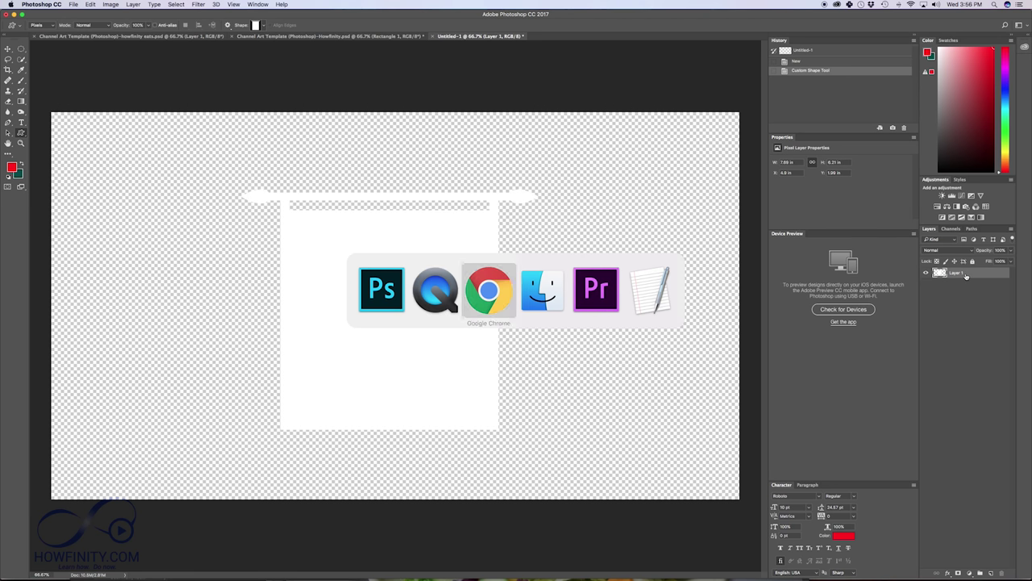
{"action": "left_click", "coordinate": [407, 193]}
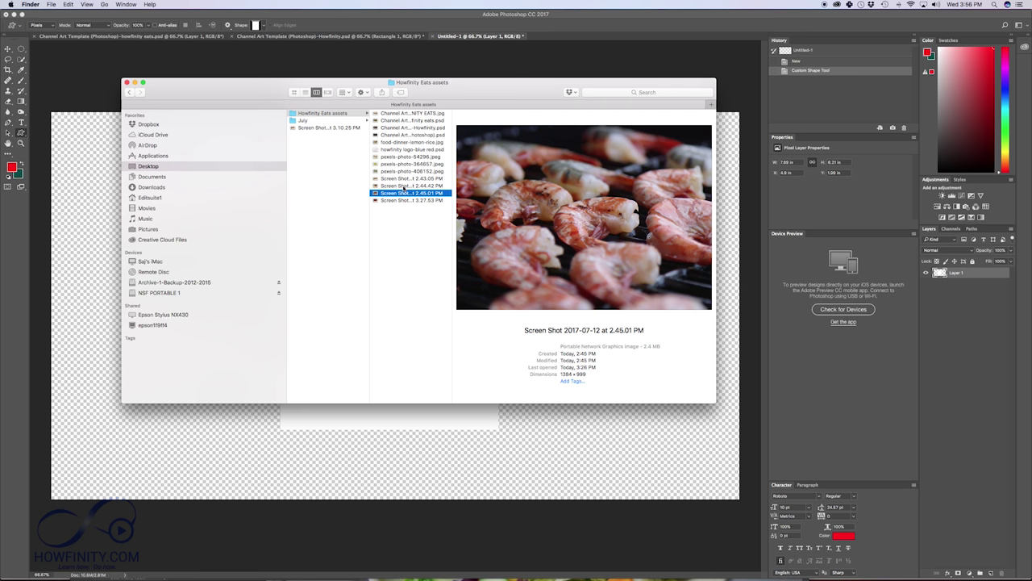
{"action": "left_click", "coordinate": [405, 187]}
{"action": "left_click", "coordinate": [401, 178]}
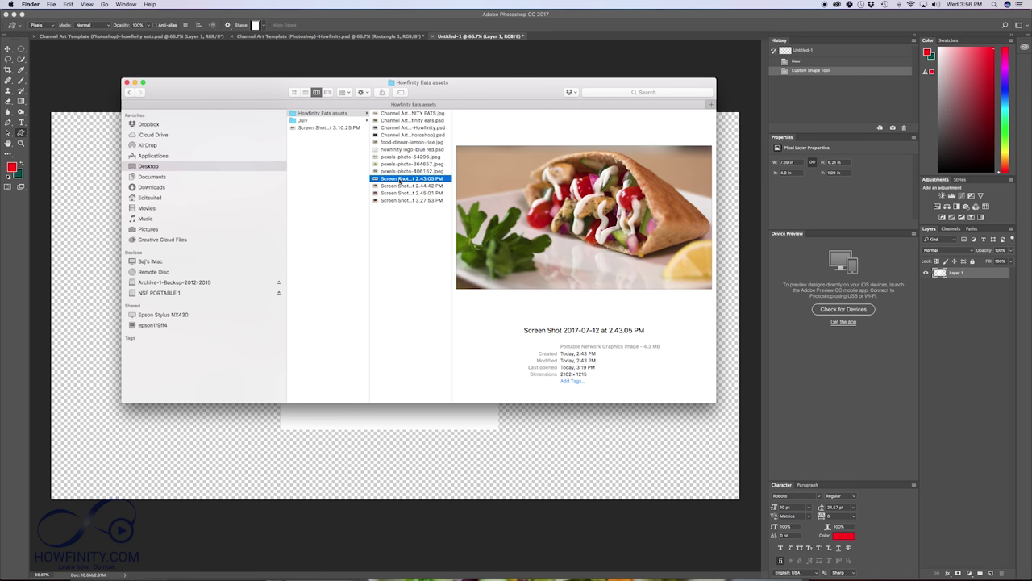
{"action": "right_click", "coordinate": [400, 181]}
{"action": "mouse_move", "coordinate": [520, 189]}
{"action": "left_click", "coordinate": [594, 214]}
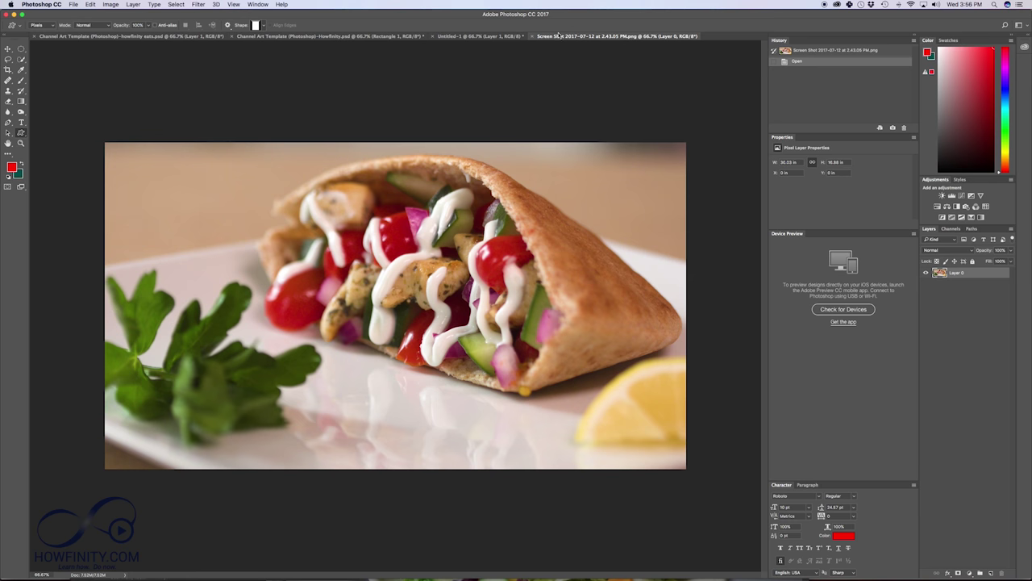
Copy the pita photo into Untitled-1, then scale it down and move it over the banner.
{"action": "left_click_drag", "start_coordinate": [558, 35], "coordinate": [557, 361]}
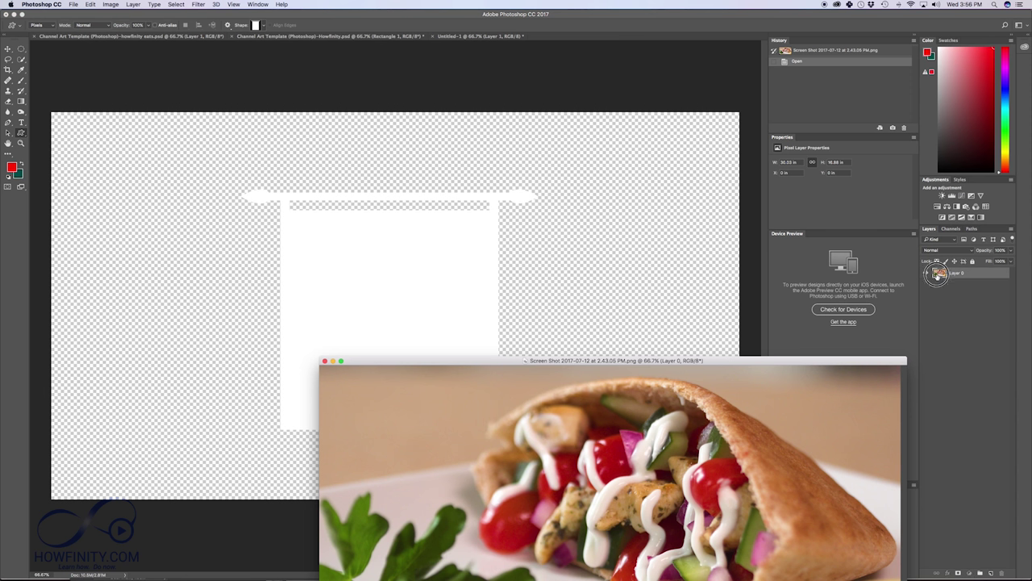
{"action": "left_click_drag", "start_coordinate": [938, 274], "coordinate": [403, 256]}
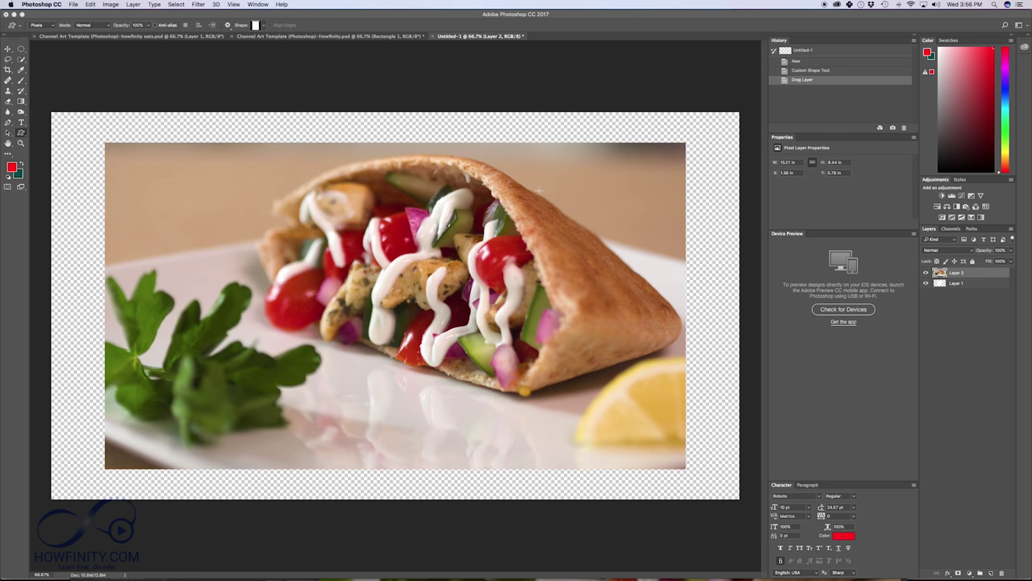
{"action": "key", "text": "super+t"}
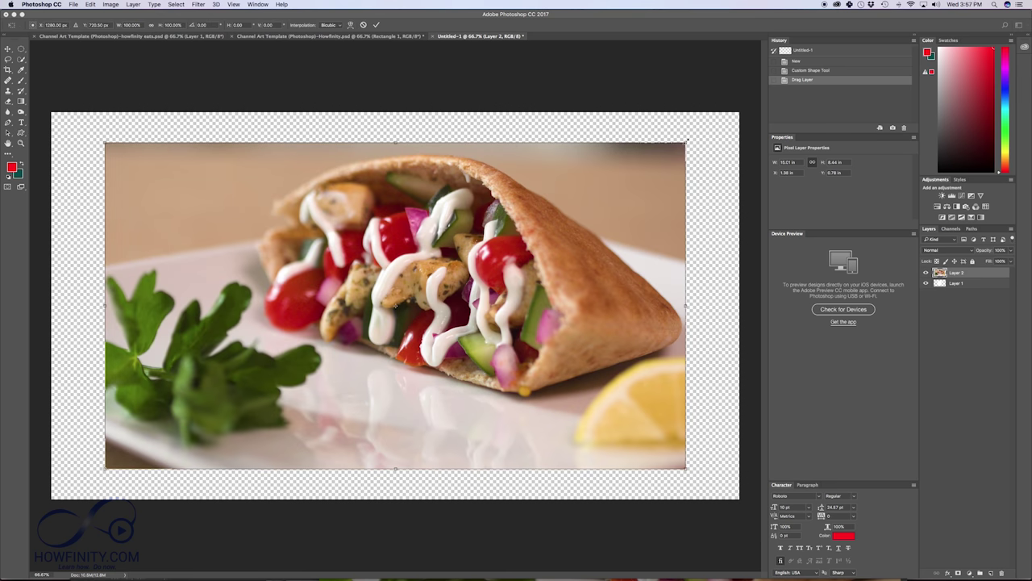
{"action": "left_click_drag", "start_coordinate": [687, 142], "coordinate": [513, 171]}
{"action": "left_click_drag", "start_coordinate": [423, 275], "coordinate": [484, 238]}
{"action": "left_click", "coordinate": [376, 25]}
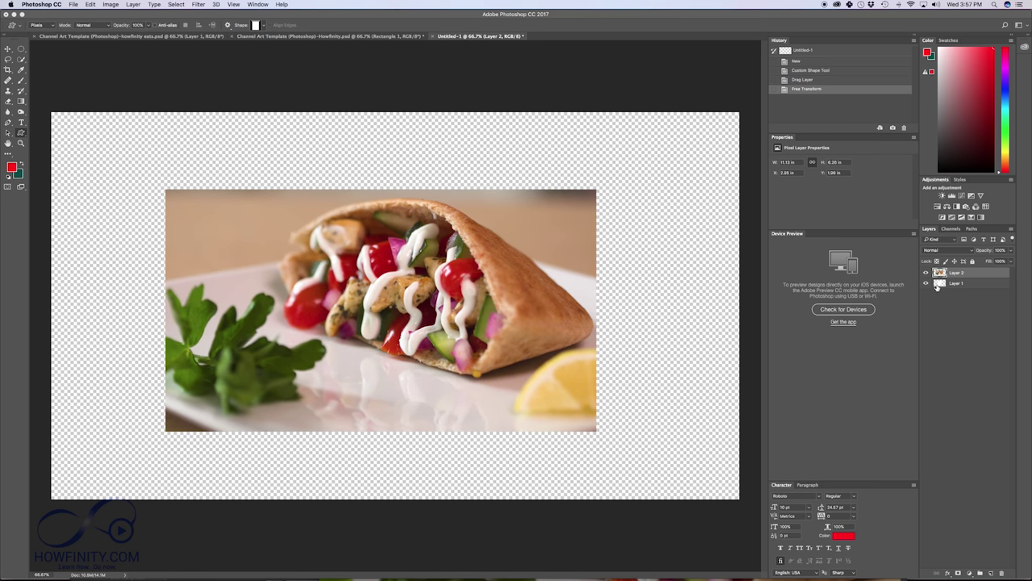
Hide both the pita photo layer and the white banner layer.
{"action": "left_click", "coordinate": [926, 273]}
{"action": "left_click", "coordinate": [926, 273]}
{"action": "left_click", "coordinate": [926, 273]}
{"action": "left_click", "coordinate": [926, 283]}
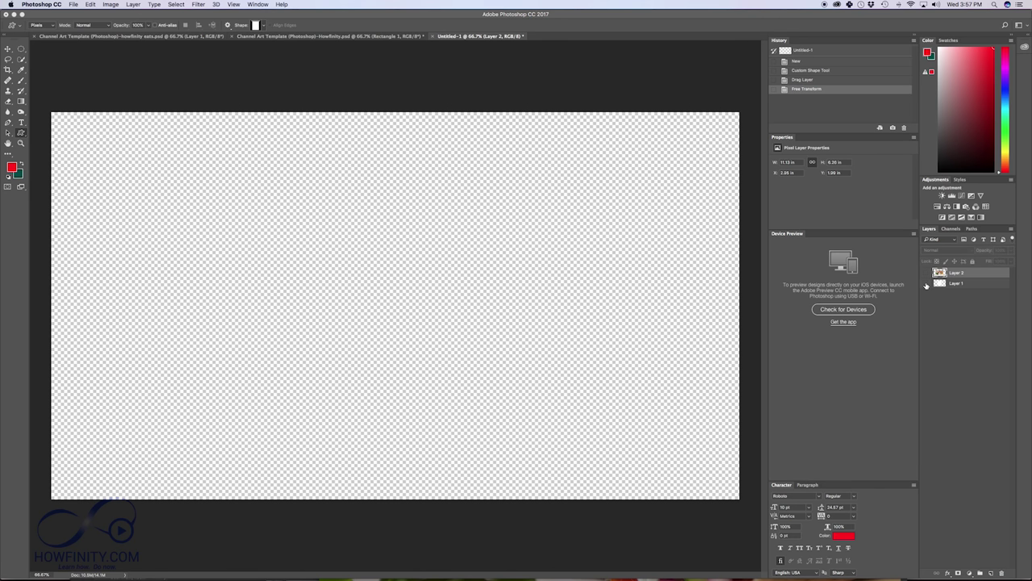
Turn visibility back on for Layer 1 (banner) and Layer 2 (pita photo).
{"action": "left_click", "coordinate": [926, 283]}
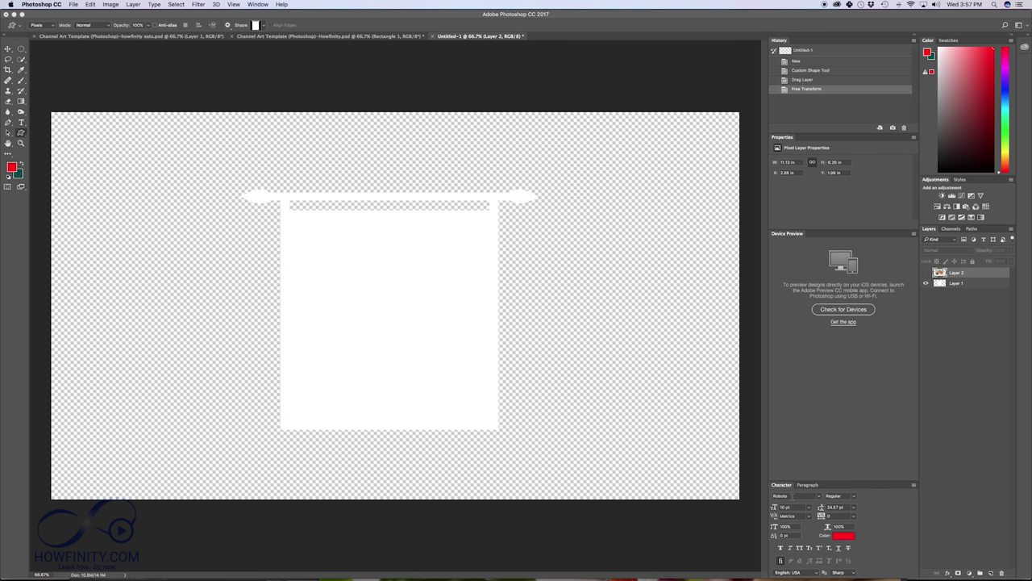
{"action": "left_click", "coordinate": [926, 274]}
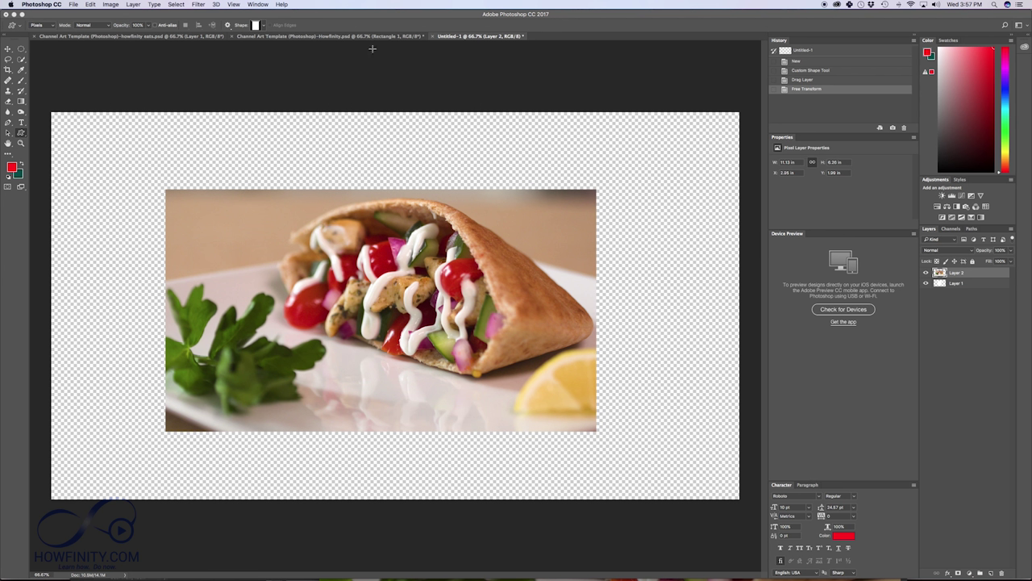
{"action": "left_click", "coordinate": [133, 5]}
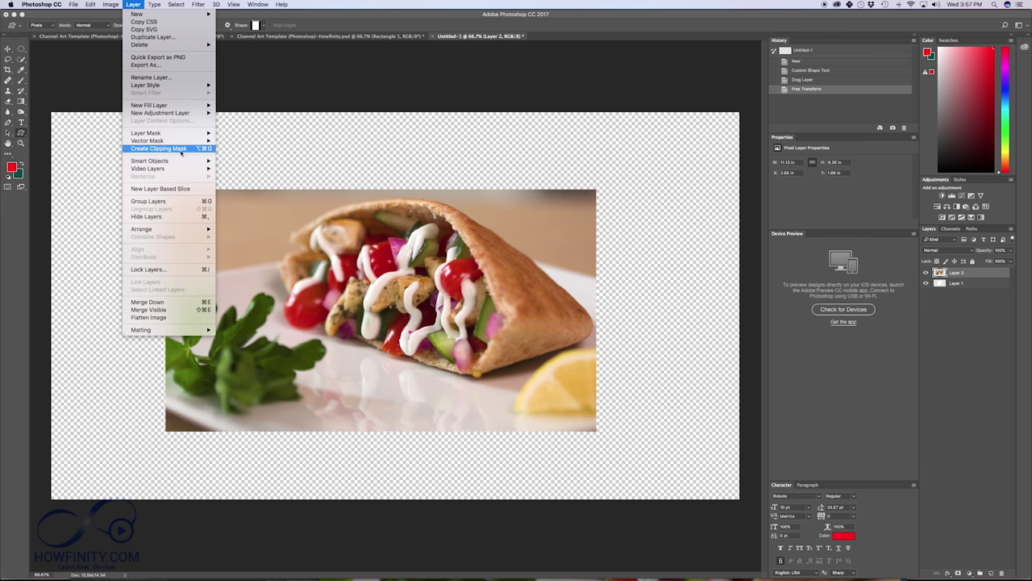
Clip the pita photo layer to the white banner shape.
{"action": "left_click", "coordinate": [182, 152]}
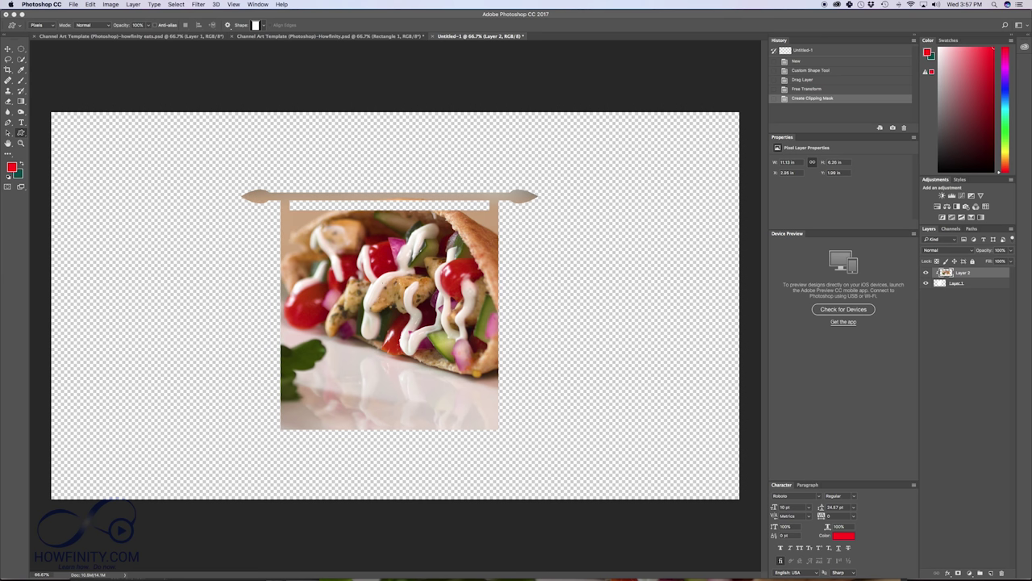
{"action": "key", "text": "super+t"}
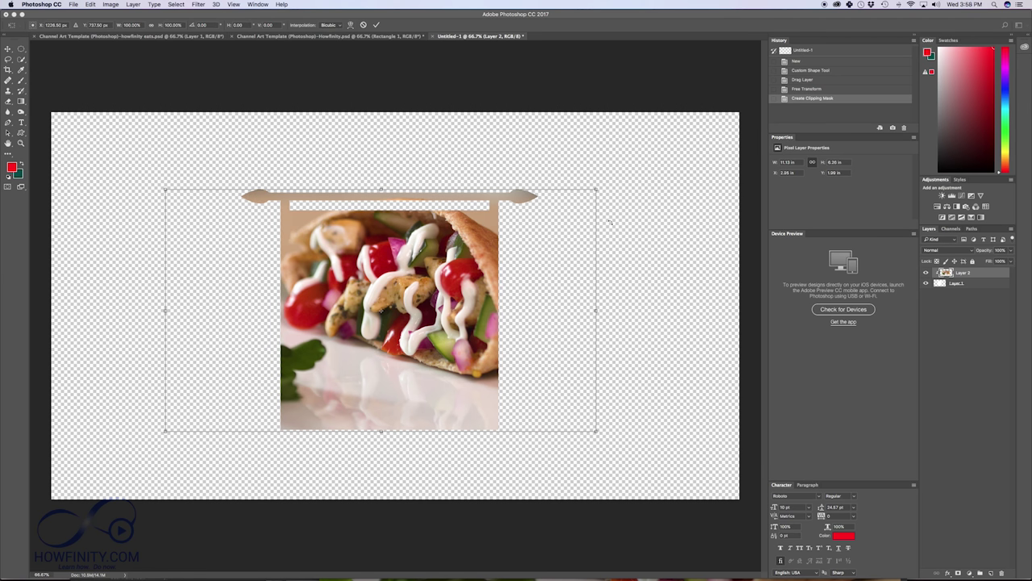
{"action": "key", "text": "Return"}
{"action": "left_click", "coordinate": [90, 4]}
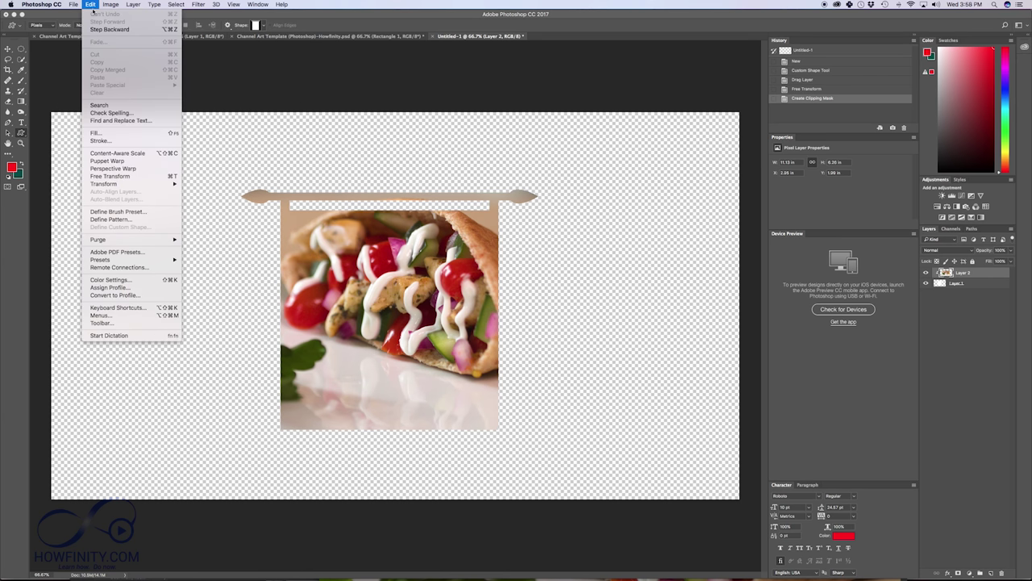
{"action": "mouse_move", "coordinate": [143, 185]}
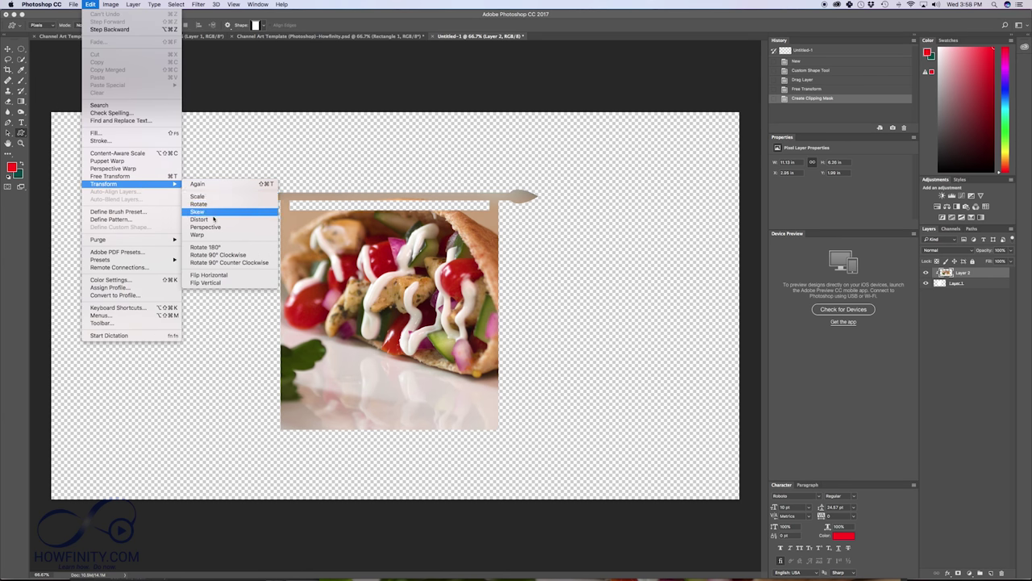
{"action": "left_click", "coordinate": [645, 352]}
Free-transform the pita photo, narrowing and rescaling it to fit inside the banner.
{"action": "key", "text": "super+t"}
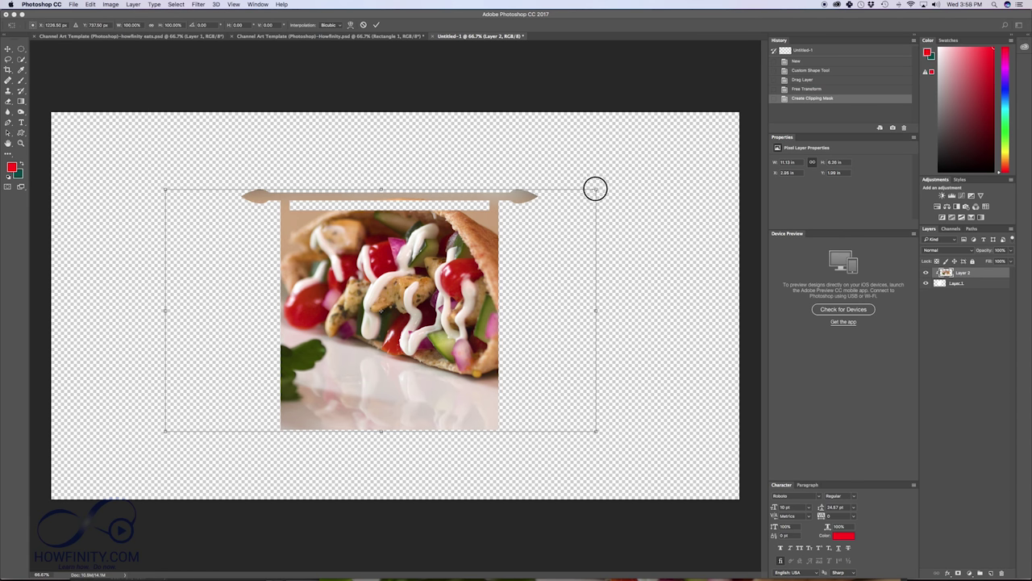
{"action": "left_click_drag", "start_coordinate": [594, 188], "coordinate": [562, 184]}
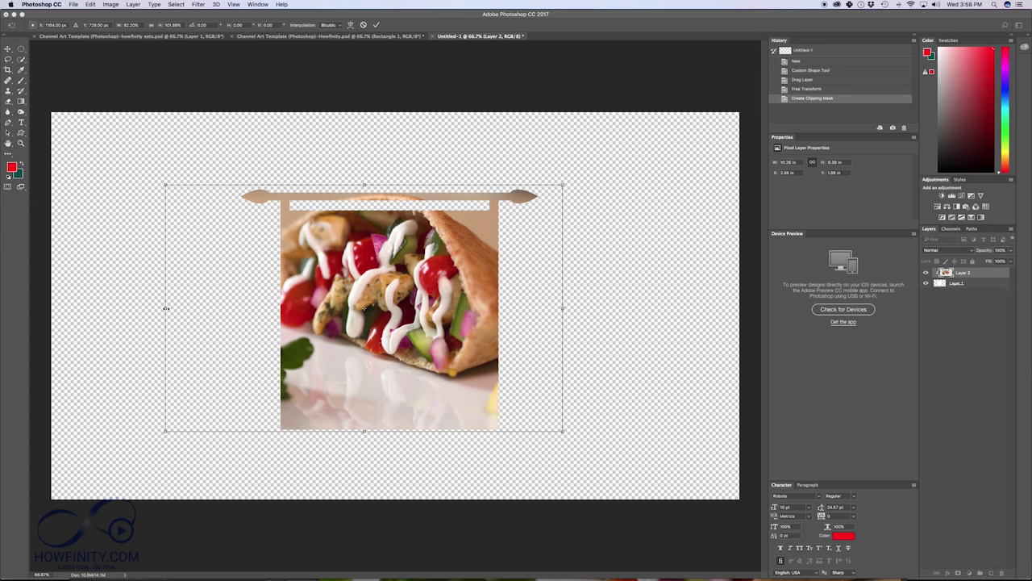
{"action": "left_click_drag", "start_coordinate": [165, 307], "coordinate": [227, 314]}
{"action": "mouse_move", "coordinate": [222, 433]}
{"action": "left_mouse_down"}
{"action": "mouse_move", "coordinate": [231, 473]}
{"action": "mouse_move", "coordinate": [223, 392]}
{"action": "mouse_move", "coordinate": [223, 433]}
{"action": "left_mouse_up"}
{"action": "key", "text": "Return"}
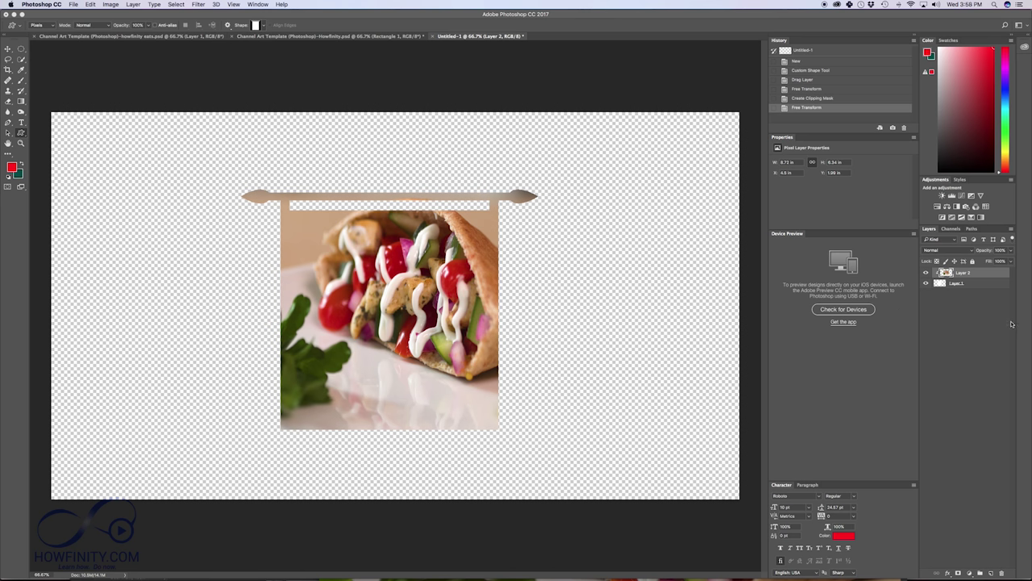
Try gradient overlay, pattern overlay, outer glow and bevel effects on Layer 2, keeping none.
{"action": "double_click", "coordinate": [989, 276]}
{"action": "left_click", "coordinate": [625, 380]}
{"action": "left_click", "coordinate": [623, 391]}
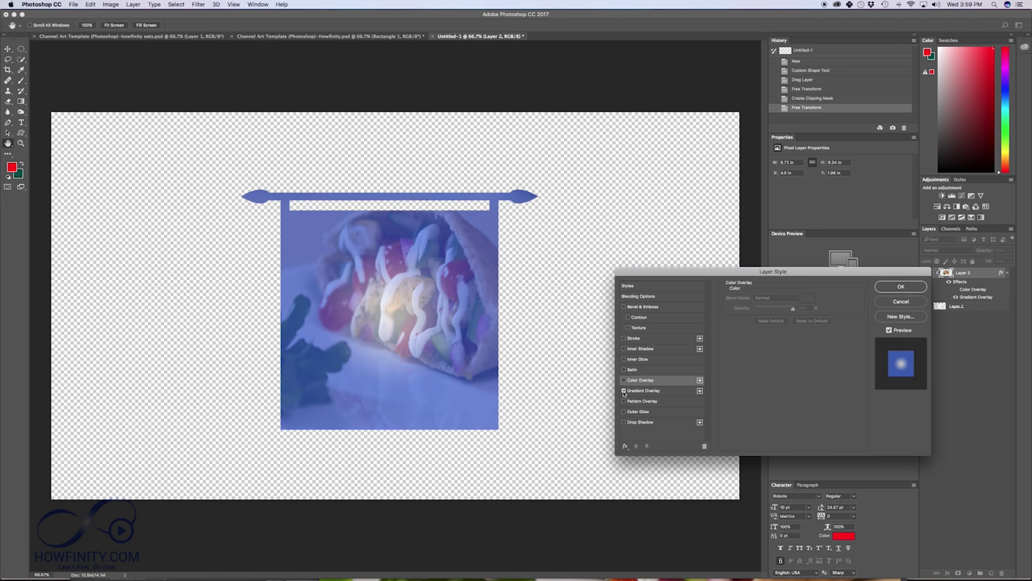
{"action": "left_click", "coordinate": [624, 390]}
{"action": "left_click", "coordinate": [625, 401]}
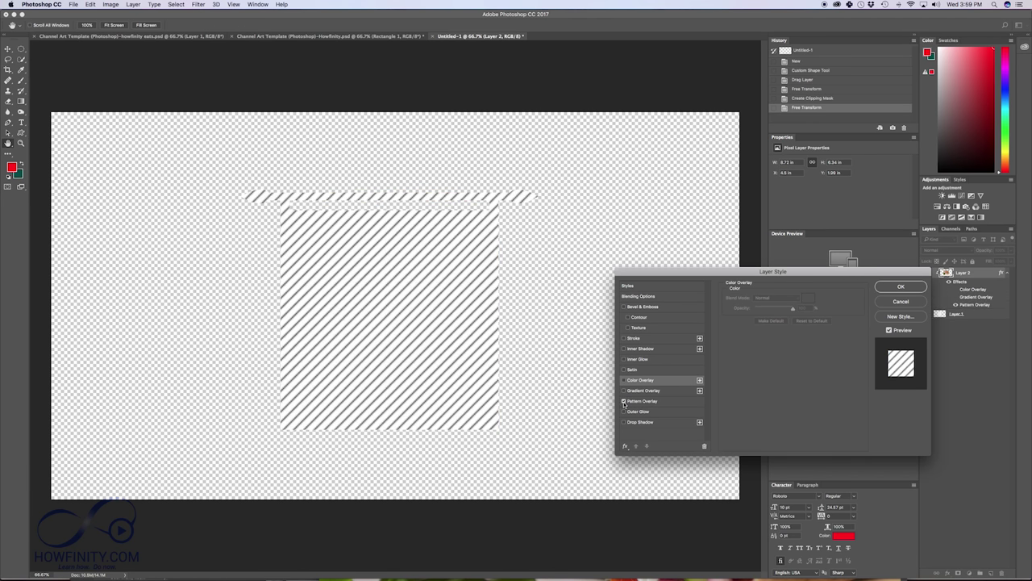
{"action": "left_click", "coordinate": [625, 401]}
{"action": "left_click", "coordinate": [625, 412]}
{"action": "left_click", "coordinate": [625, 411]}
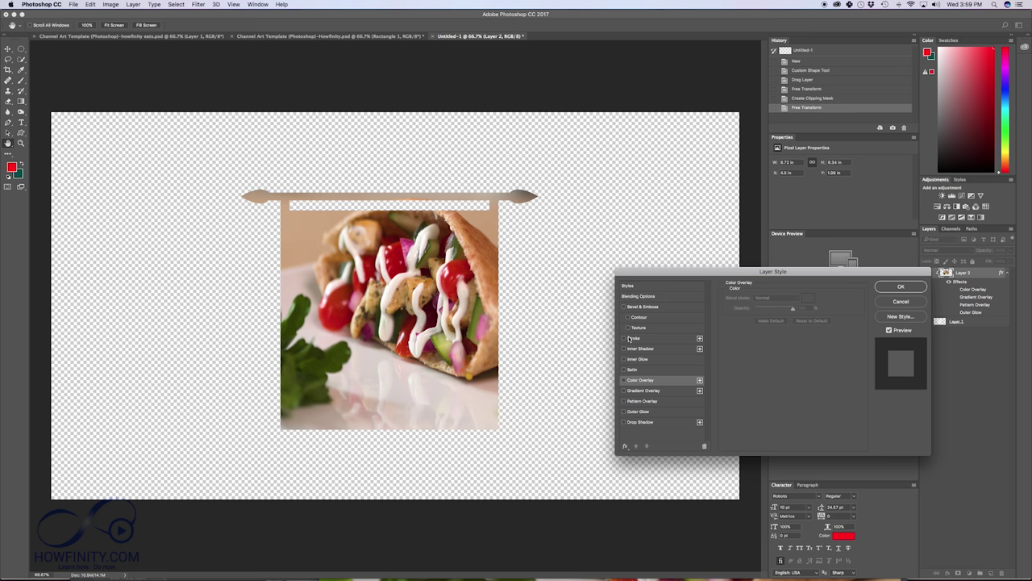
{"action": "left_click", "coordinate": [625, 307]}
{"action": "left_click", "coordinate": [625, 308]}
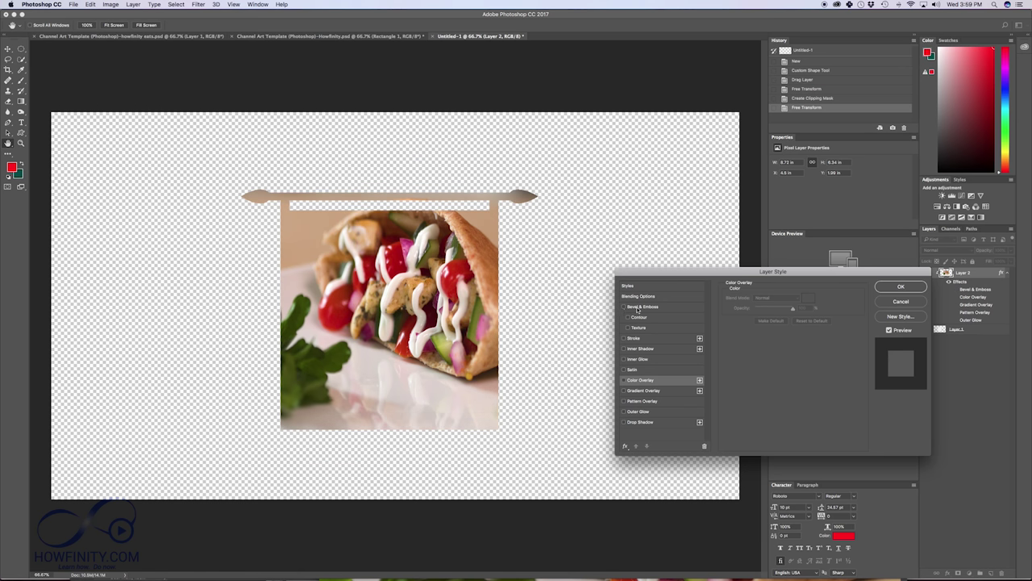
{"action": "left_click", "coordinate": [901, 287]}
Apply Brightness/Contrast to the pita photo with Brightness 15 and raised contrast.
{"action": "left_click", "coordinate": [110, 4]}
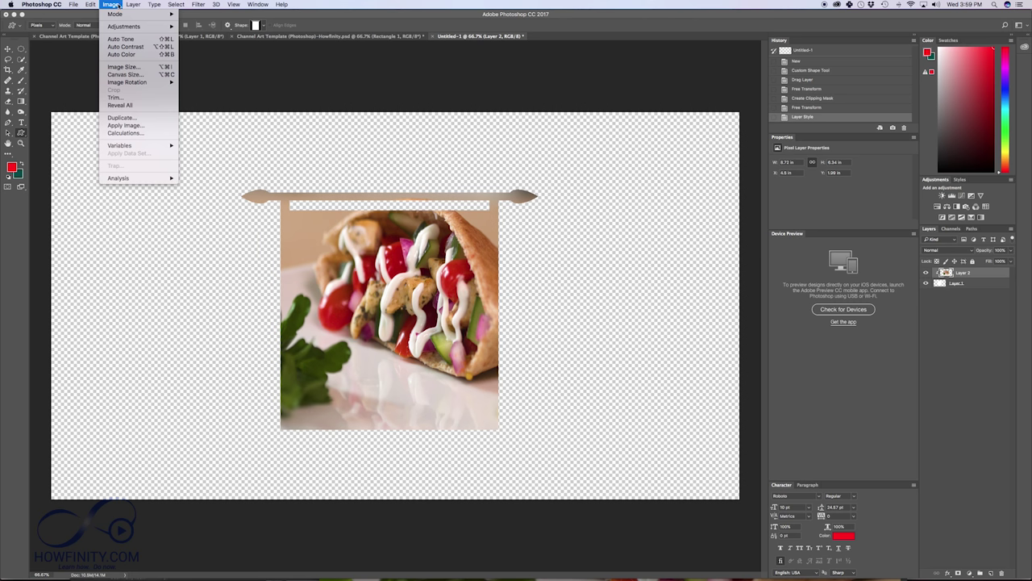
{"action": "mouse_move", "coordinate": [125, 26]}
{"action": "left_click", "coordinate": [214, 27]}
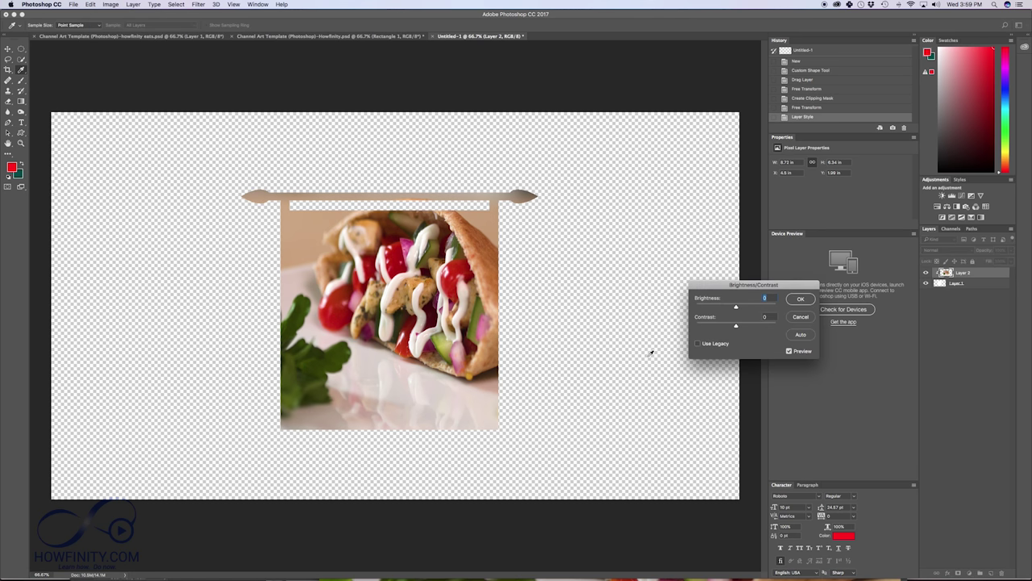
{"action": "mouse_move", "coordinate": [735, 309]}
{"action": "left_mouse_down"}
{"action": "mouse_move", "coordinate": [725, 308]}
{"action": "mouse_move", "coordinate": [755, 326]}
{"action": "mouse_move", "coordinate": [740, 327]}
{"action": "left_mouse_up"}
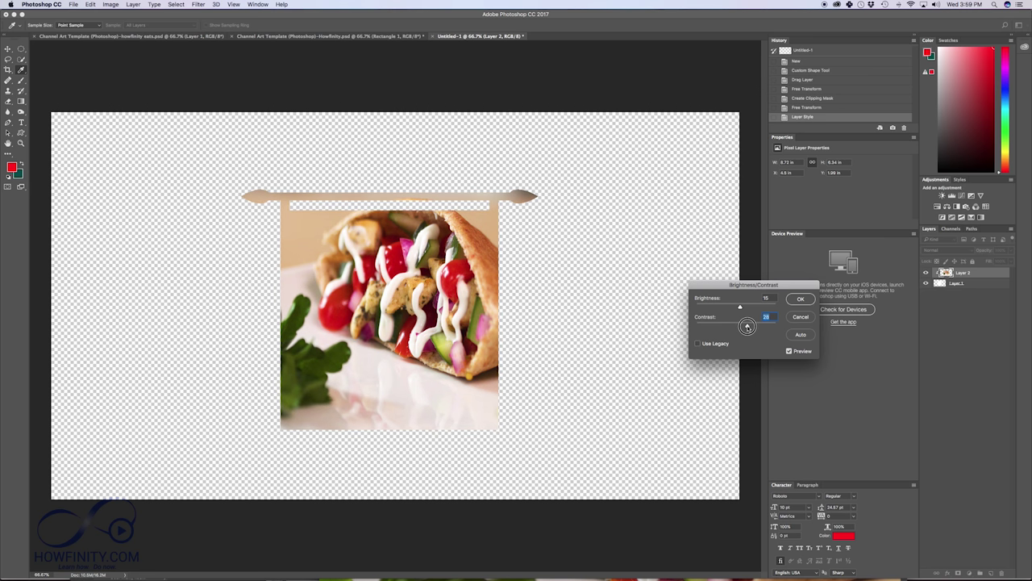
{"action": "left_click", "coordinate": [800, 300]}
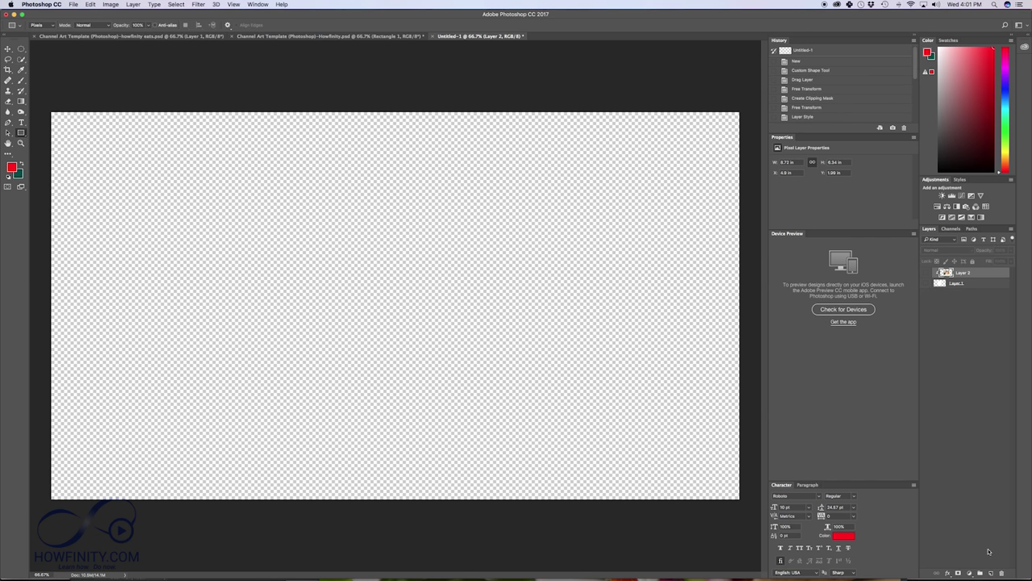
Draw a large red ellipse near the canvas centre on a new Layer 3.
{"action": "left_click", "coordinate": [992, 573]}
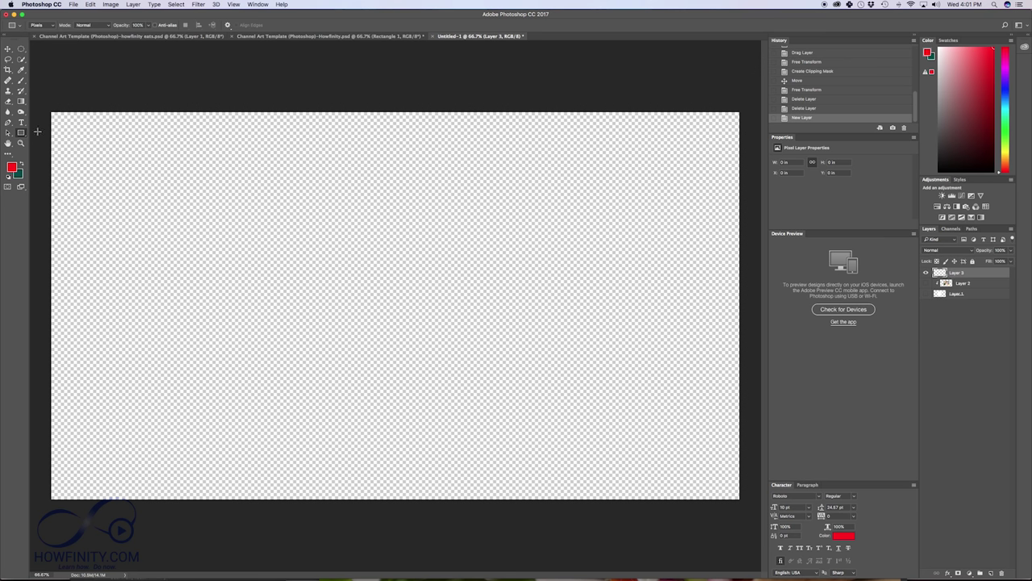
{"action": "left_click", "coordinate": [21, 132]}
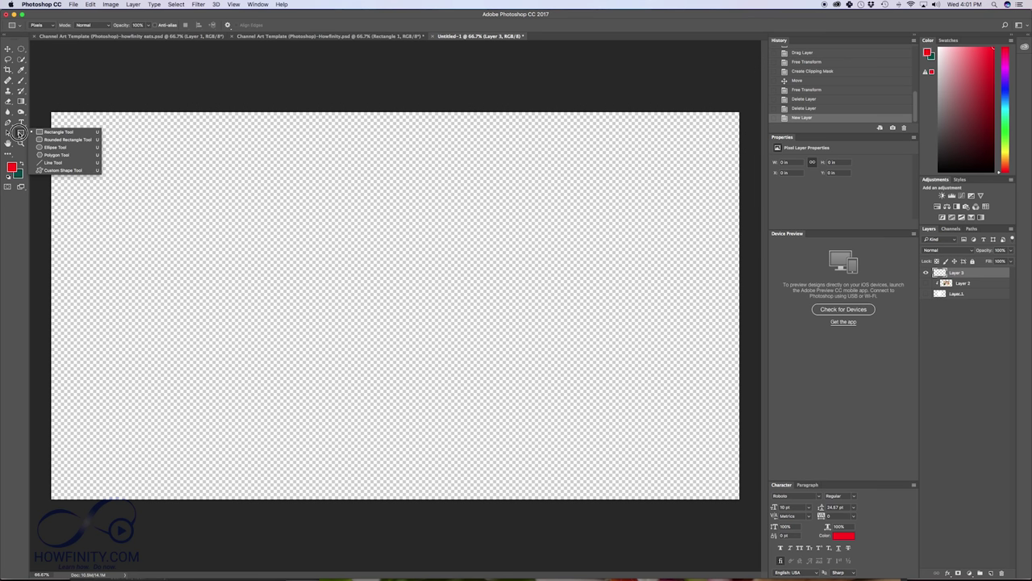
{"action": "left_click", "coordinate": [63, 149]}
{"action": "left_click_drag", "start_coordinate": [223, 216], "coordinate": [529, 393]}
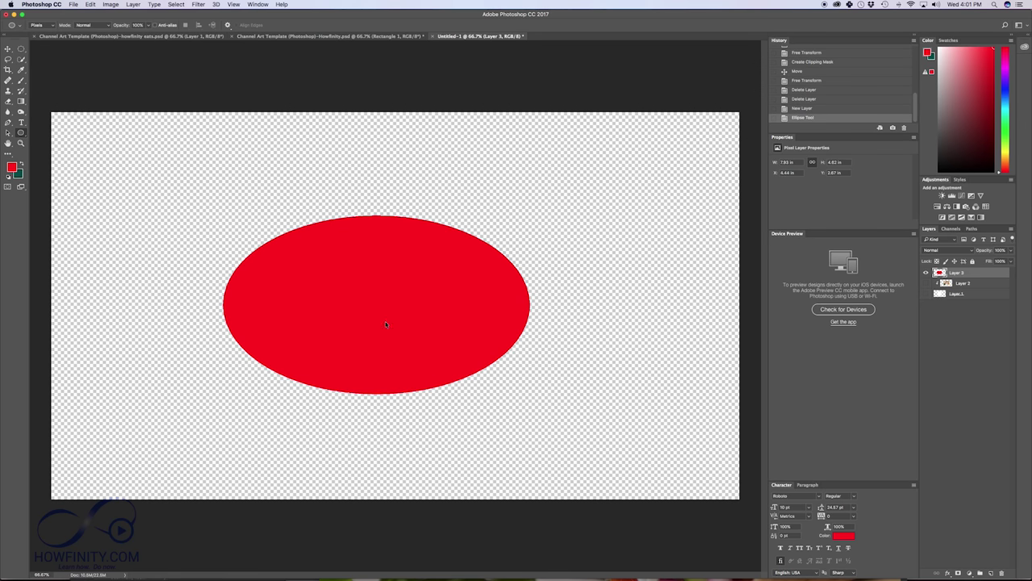
Open food-dinner-lemon-rice.jpg from Finder in Photoshop as a floating window.
{"action": "key", "text": "super+Tab"}
{"action": "right_click", "coordinate": [396, 146]}
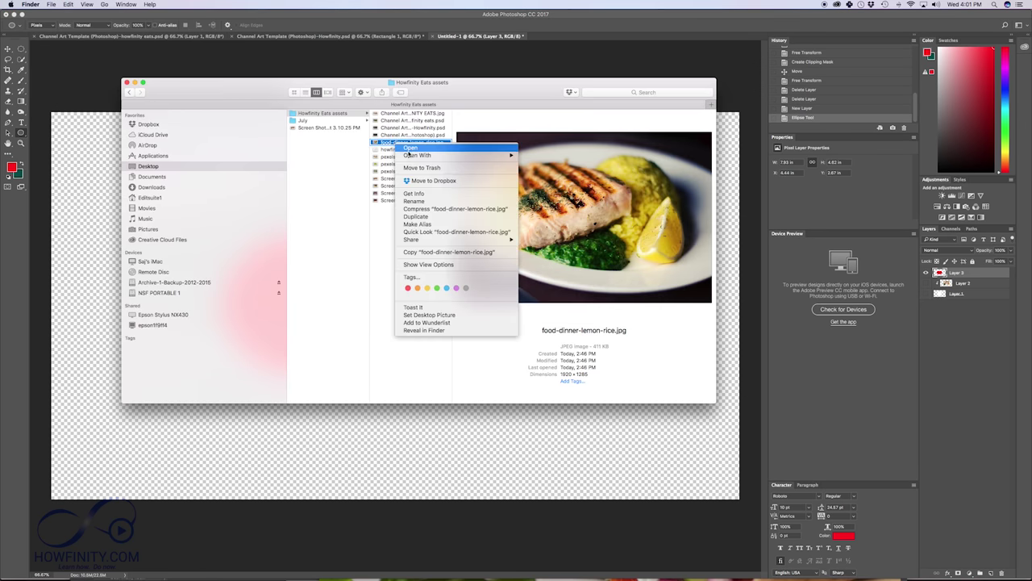
{"action": "mouse_move", "coordinate": [419, 157]}
{"action": "left_click", "coordinate": [561, 157]}
{"action": "left_click_drag", "start_coordinate": [571, 38], "coordinate": [920, 342]}
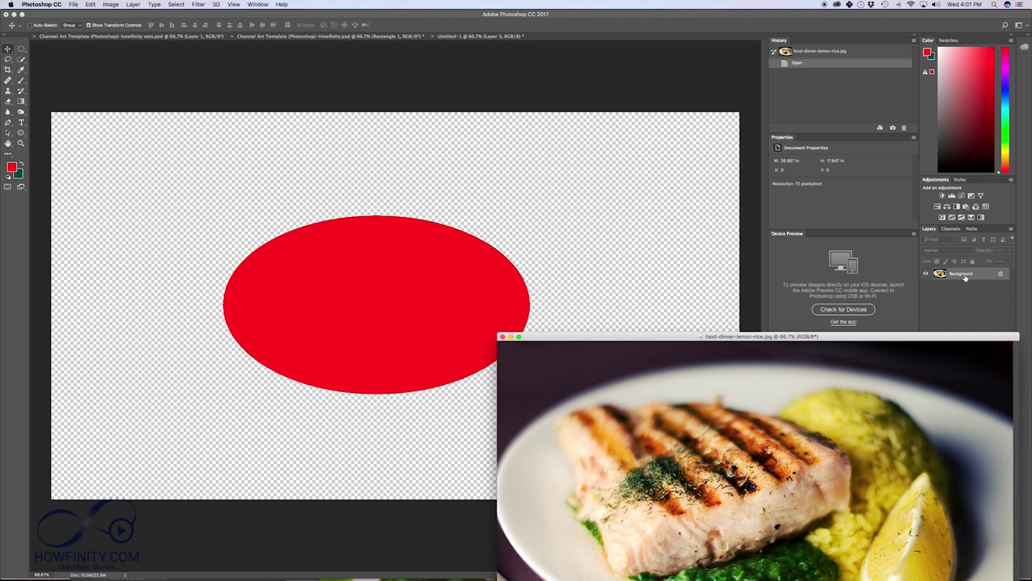
Copy the fish photo into Untitled-1, clip it to the ellipse, and scale and centre it.
{"action": "left_click_drag", "start_coordinate": [965, 279], "coordinate": [393, 305]}
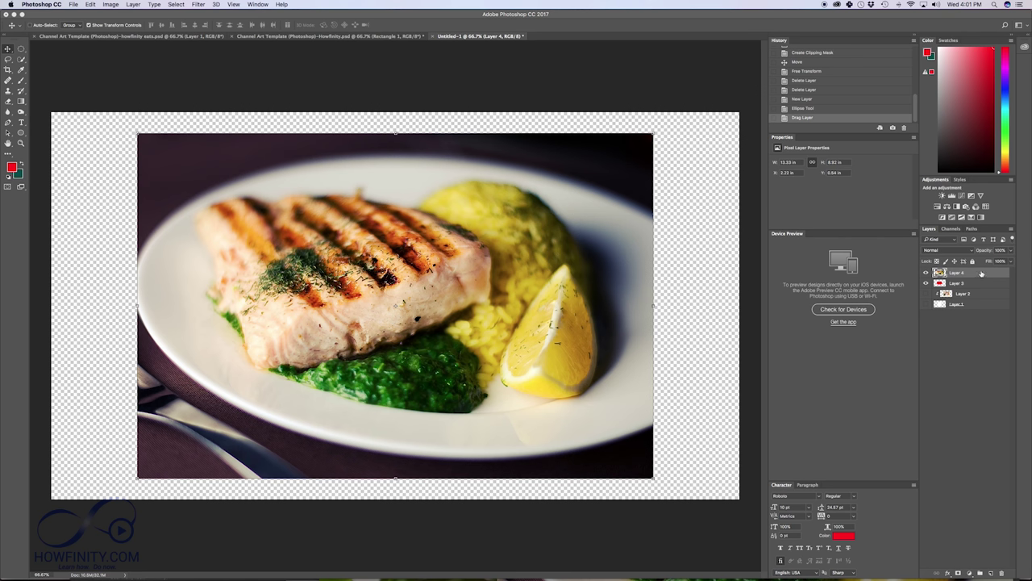
{"action": "left_click", "coordinate": [133, 4]}
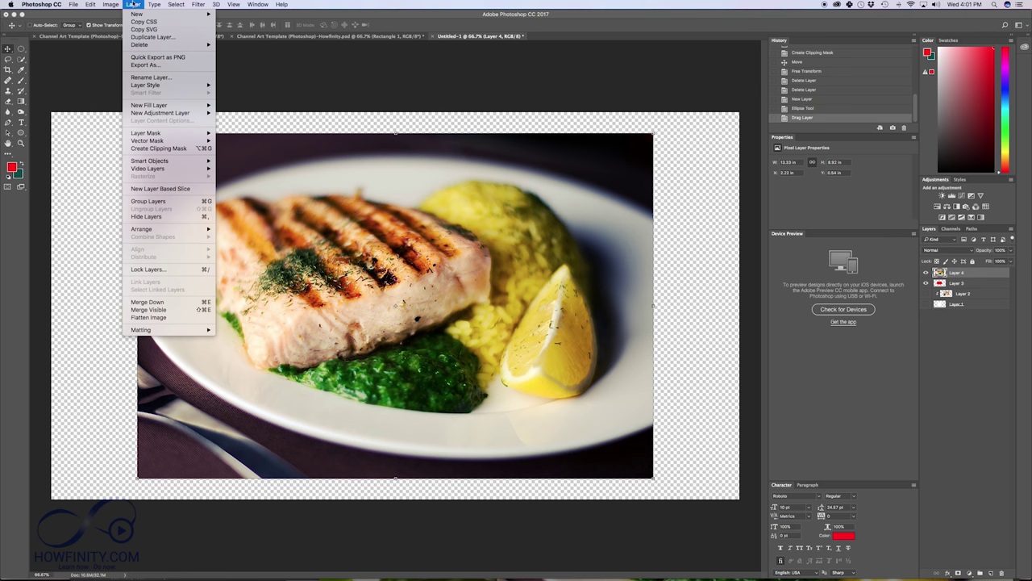
{"action": "left_click", "coordinate": [158, 149]}
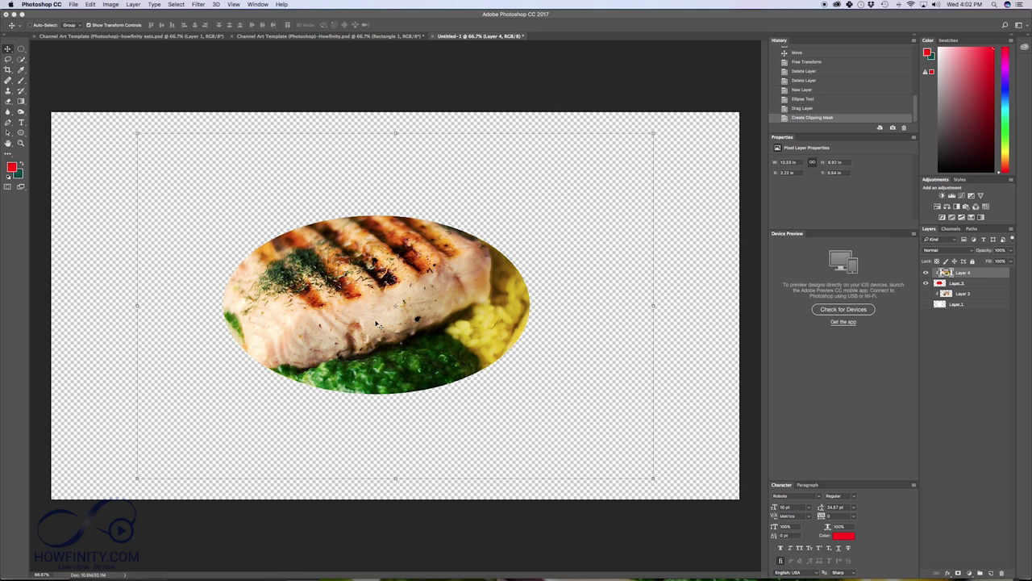
{"action": "left_click_drag", "start_coordinate": [654, 133], "coordinate": [495, 239]}
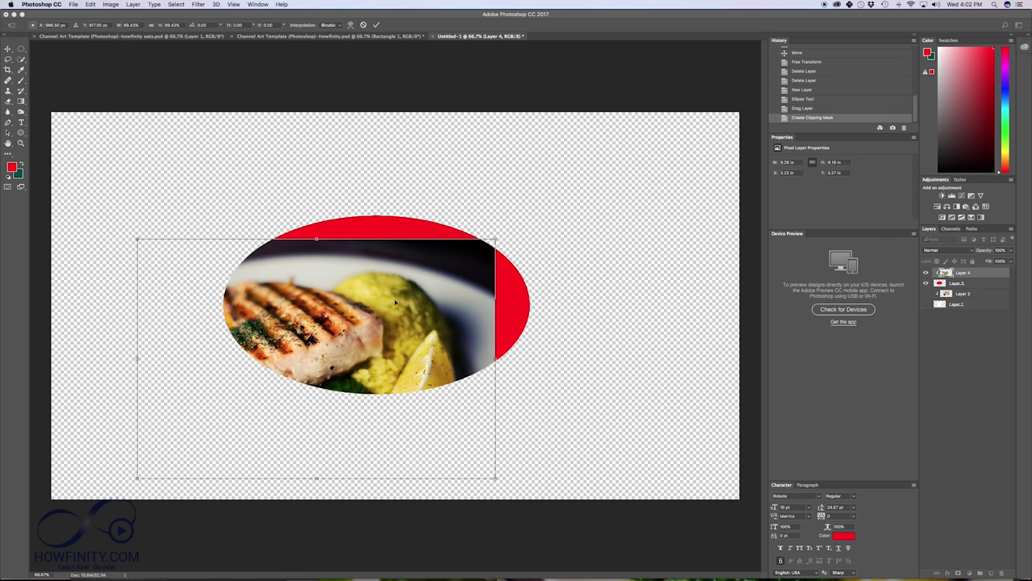
{"action": "left_click_drag", "start_coordinate": [388, 299], "coordinate": [460, 254]}
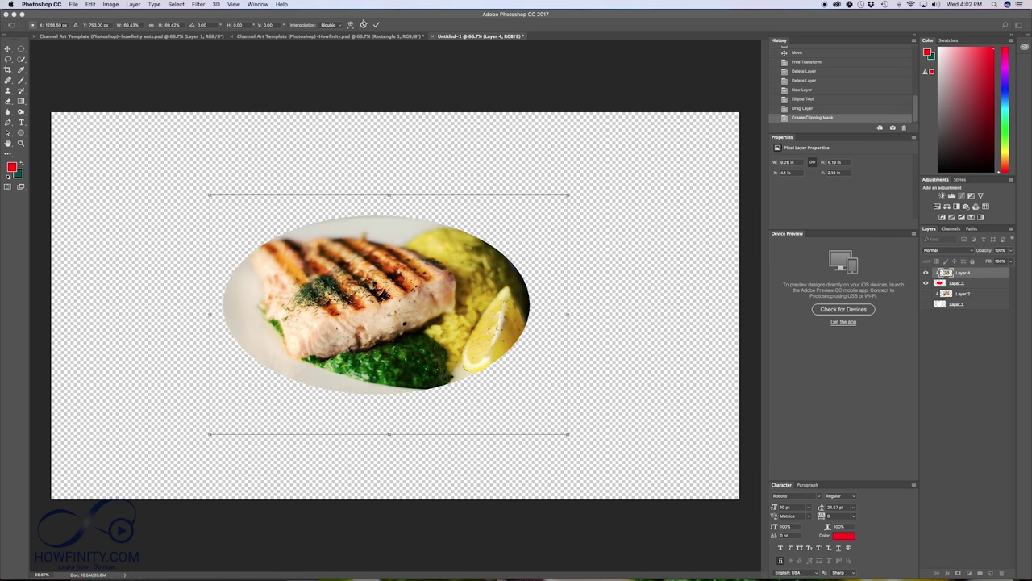
{"action": "left_click", "coordinate": [376, 24]}
Add a red Stroke layer style to the ellipse on Layer 3.
{"action": "double_click", "coordinate": [978, 286]}
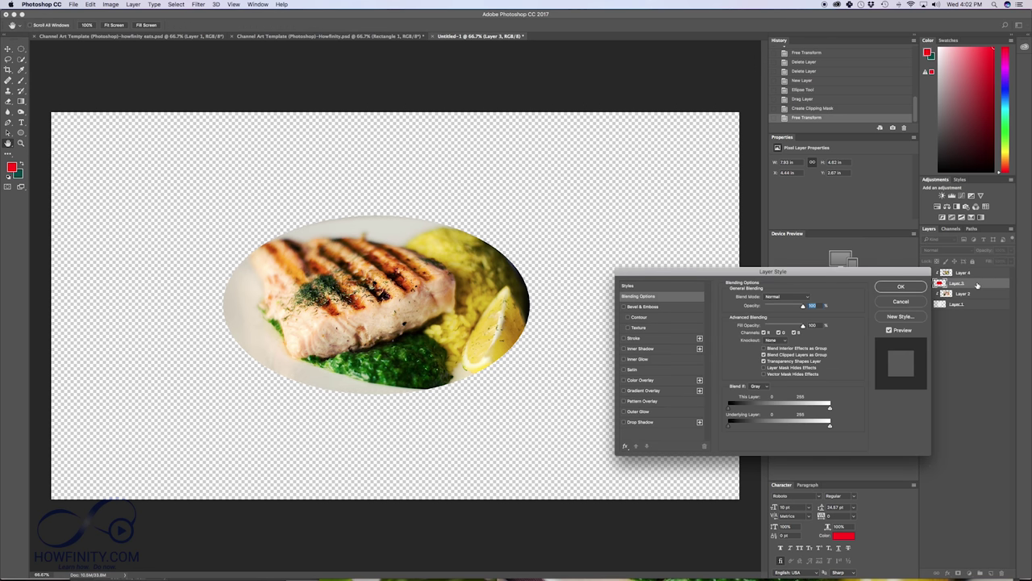
{"action": "left_click", "coordinate": [624, 338]}
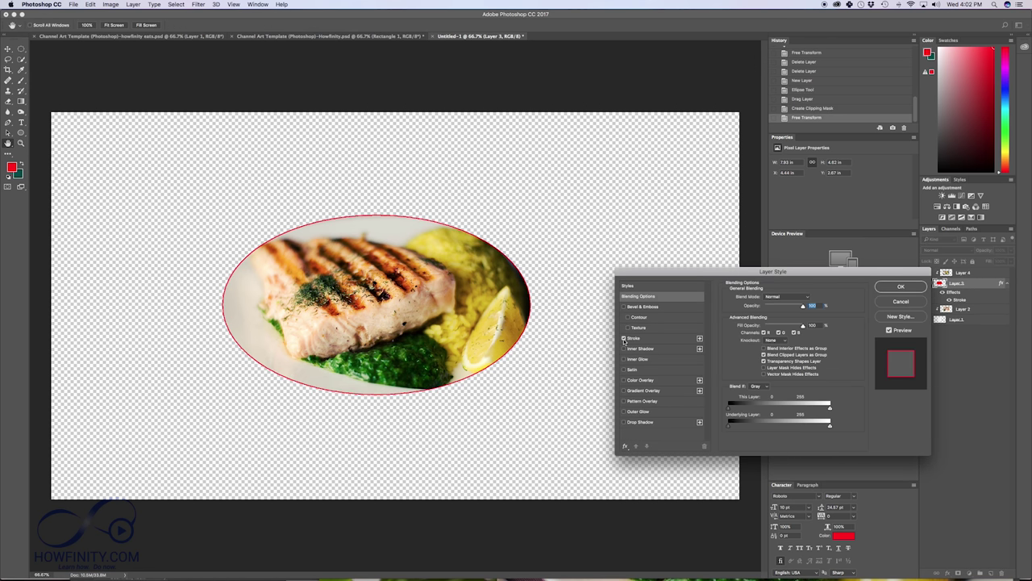
{"action": "left_click", "coordinate": [642, 339]}
{"action": "key", "text": "Return"}
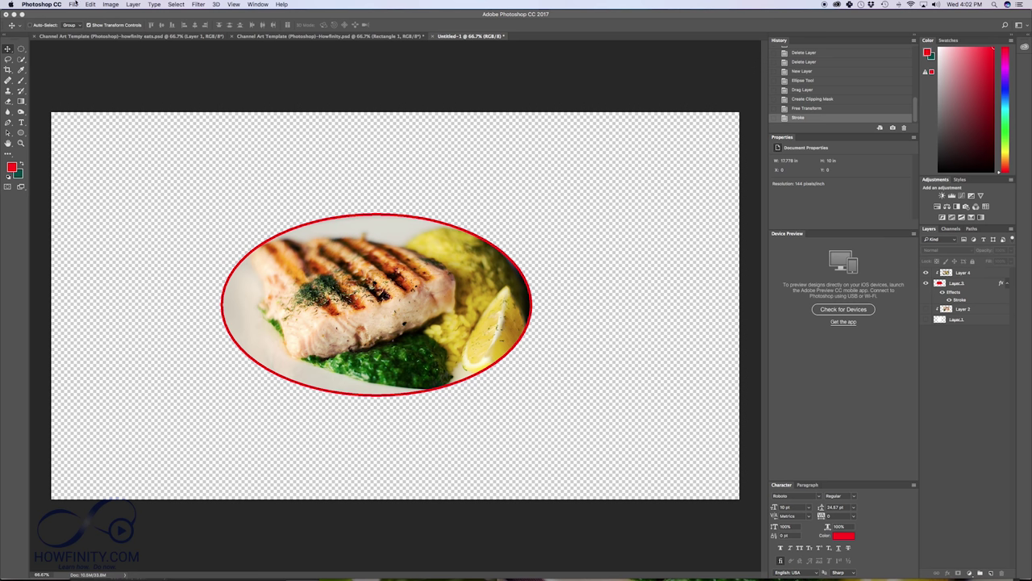
{"action": "left_click", "coordinate": [74, 4]}
Export Untitled-1 via Export As, switching the format from JPG to PNG with Transparency at 2560 × 1440.
{"action": "mouse_move", "coordinate": [113, 116]}
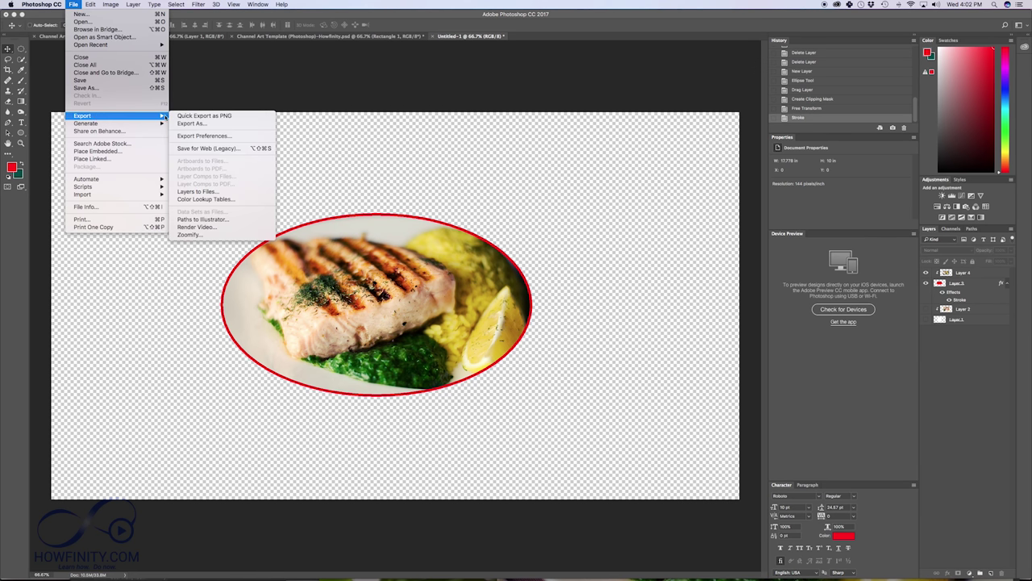
{"action": "left_click", "coordinate": [192, 124]}
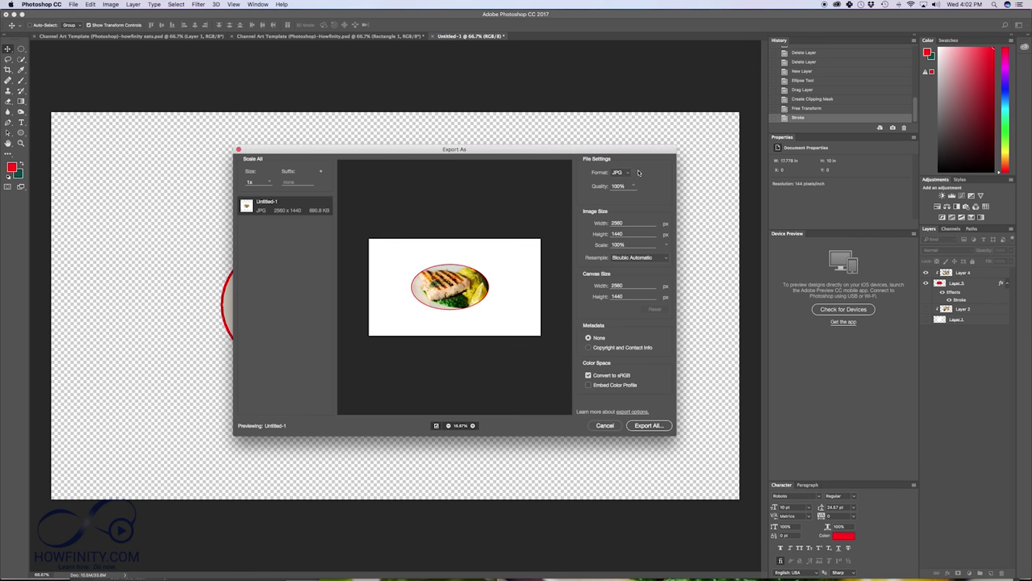
{"action": "left_click", "coordinate": [638, 172]}
{"action": "left_click", "coordinate": [621, 184]}
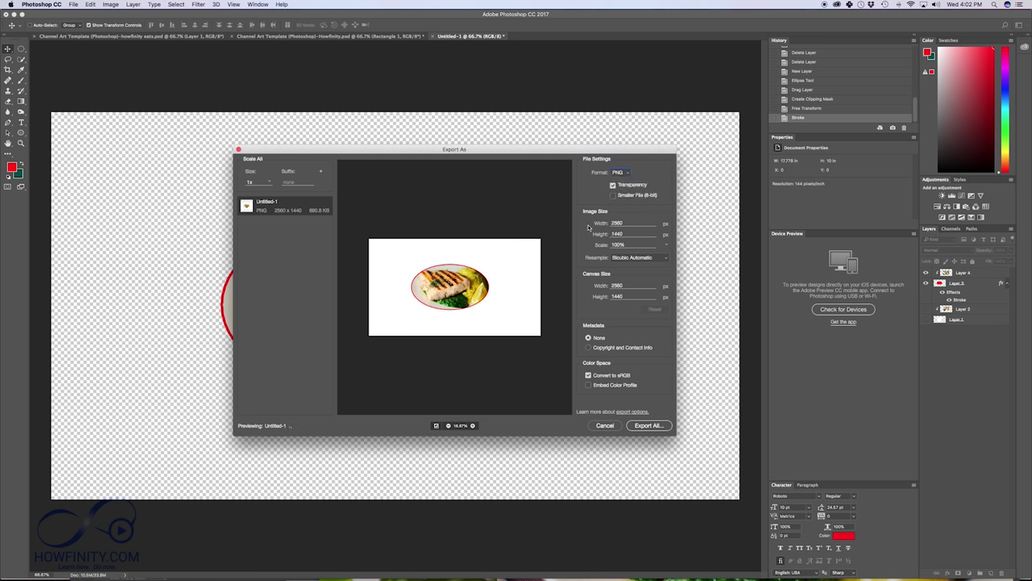